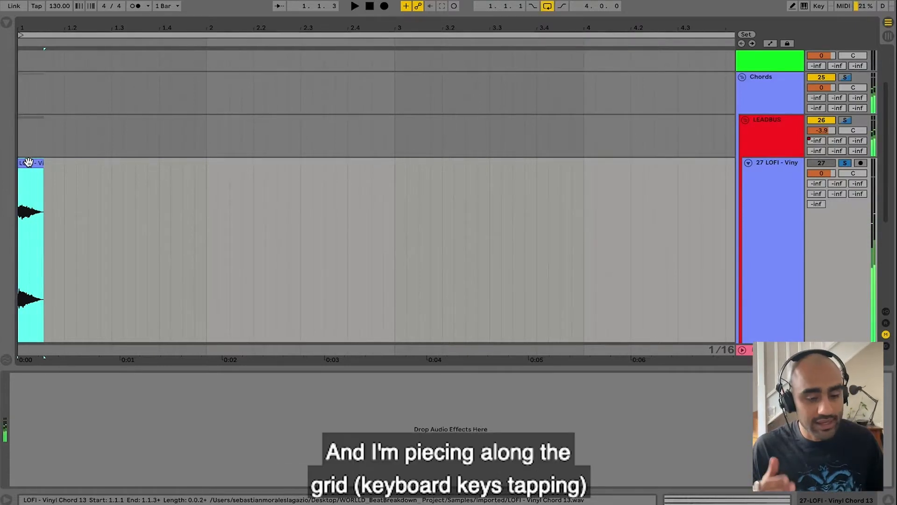
Repeat the LOFI - Vinyl Chord 13 clip along the grid, with gaps and shorter chops, to build a two-bar melody.
{"action": "key", "text": "ctrl+d"}
{"action": "key", "text": "ctrl+d"}
{"action": "key", "text": "ctrl+d"}
{"action": "key", "text": "ctrl+d"}
{"action": "key", "text": "ctrl+d"}
{"action": "key", "text": "ctrl+d"}
{"action": "key", "text": "ctrl+d"}
{"action": "key", "text": "ctrl+d"}
{"action": "key", "text": "ctrl+d"}
{"action": "key", "text": "ctrl+d"}
{"action": "key", "text": "ctrl+d"}
{"action": "key", "text": "ctrl+d"}
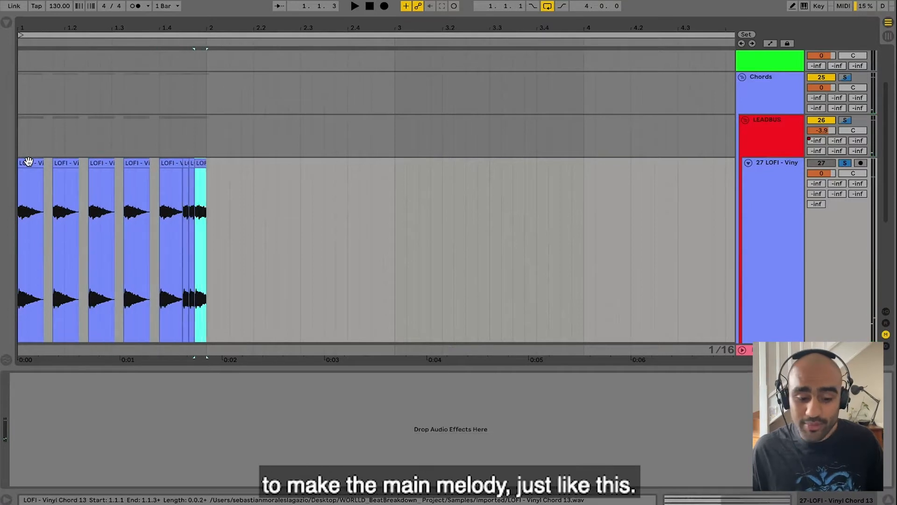
{"action": "key", "text": "ctrl+d"}
{"action": "key", "text": "ctrl+d"}
{"action": "key", "text": "ctrl+d"}
{"action": "key", "text": "ctrl+d"}
{"action": "key", "text": "ctrl+d"}
{"action": "key", "text": "ctrl+d"}
{"action": "key", "text": "ctrl+d"}
{"action": "key", "text": "ctrl+d"}
{"action": "key", "text": "ctrl+d"}
{"action": "key", "text": "ctrl+d"}
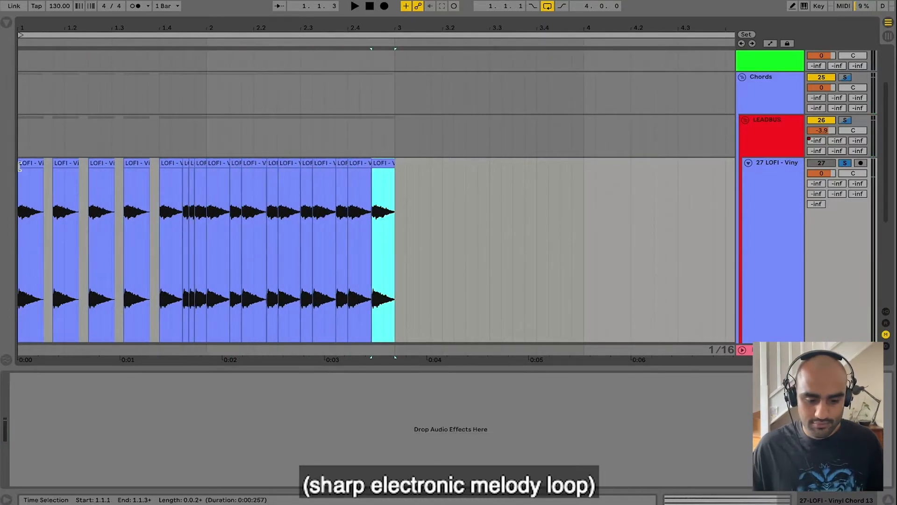
Loop the two-bar chord melody and play it back.
{"action": "key", "text": "ctrl+a"}
{"action": "key", "text": "ctrl+l"}
{"action": "key", "text": "space"}
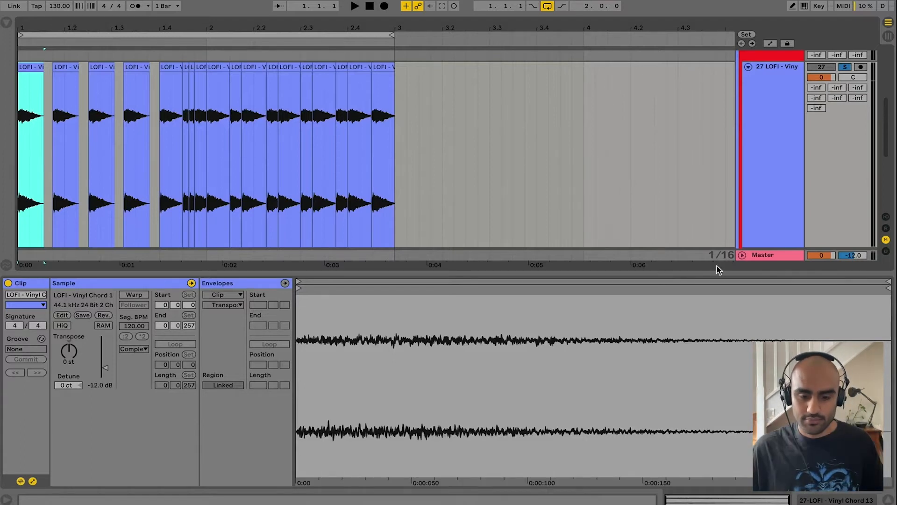
Duplicate the whole two-bar melody into bars 3 and 4 and play back the four-bar result.
{"action": "key", "text": "super+a"}
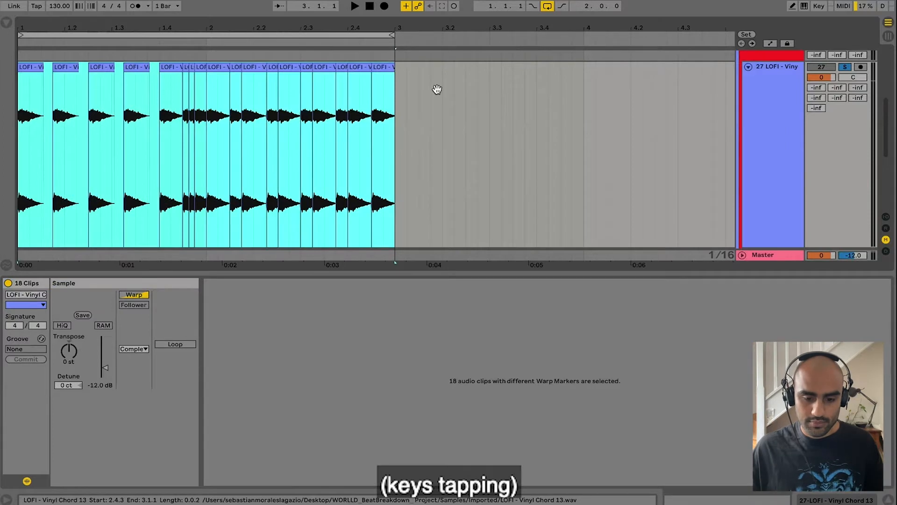
{"action": "key", "text": "super+d"}
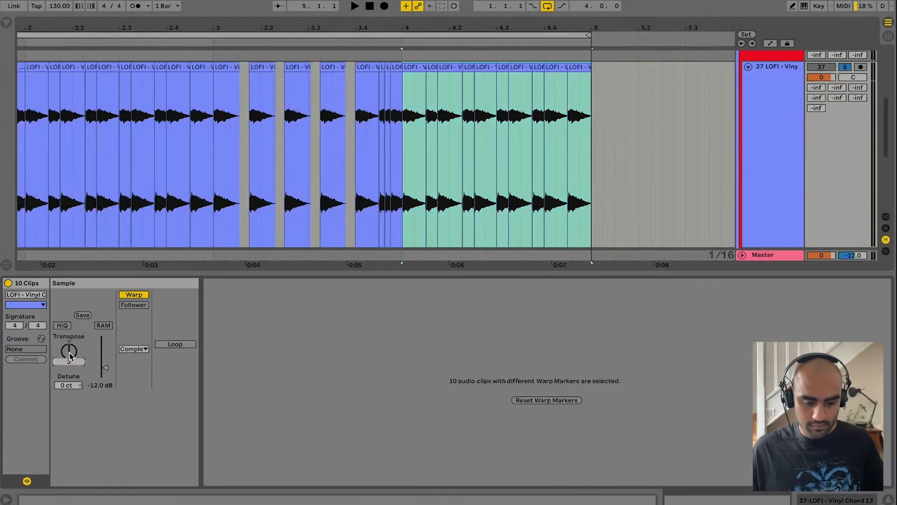
{"action": "left_click", "coordinate": [244, 151]}
{"action": "key", "text": "space"}
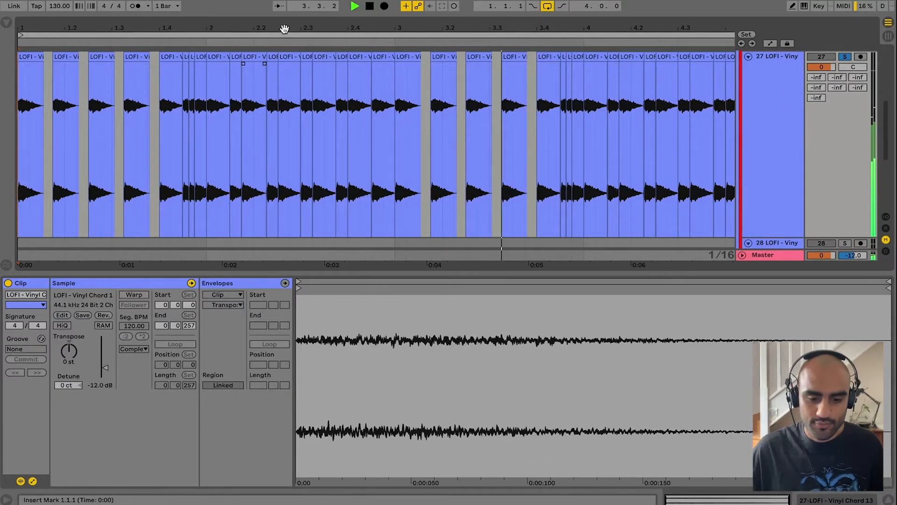
Duplicate the melody track 27 twice.
{"action": "left_click_drag", "start_coordinate": [164, 30], "coordinate": [163, 27]}
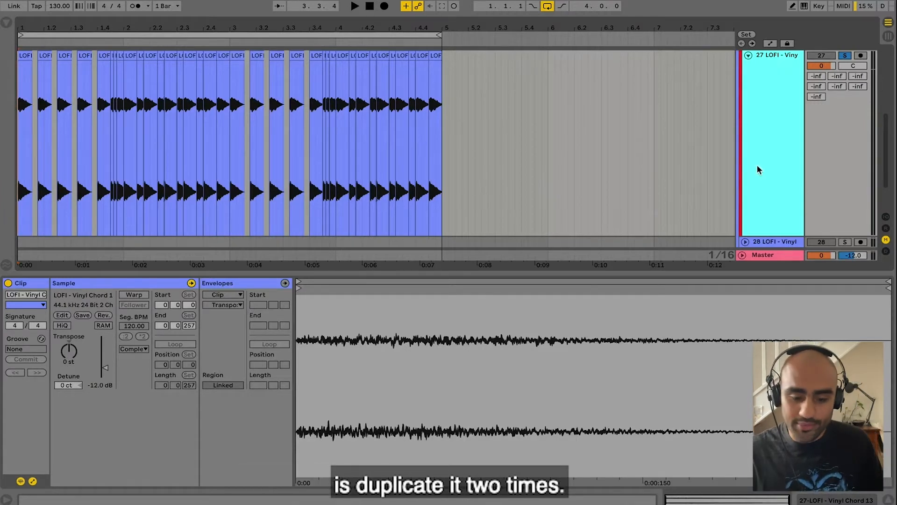
{"action": "key", "text": "ctrl+d"}
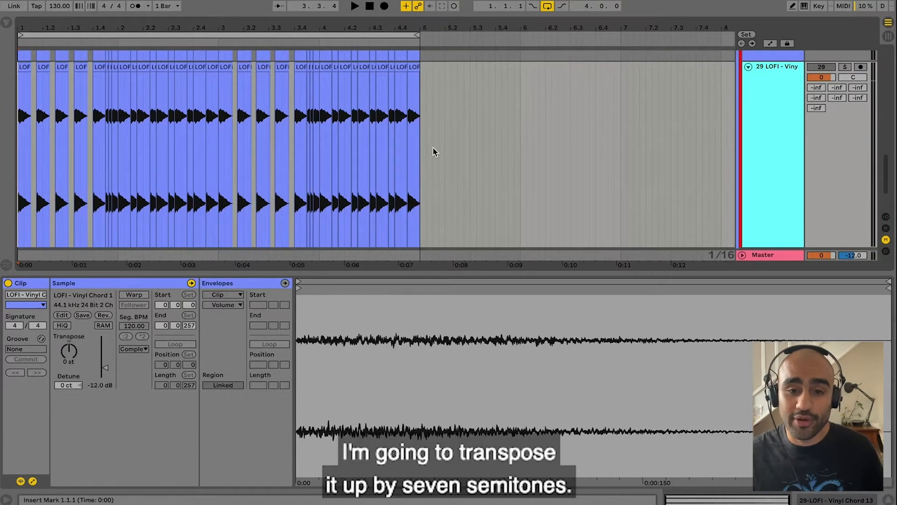
Transpose all clips on the two duplicate melody tracks, 28 and 29, up by 7 semitones.
{"action": "scroll", "coordinate": [433, 150], "scroll_direction": "up", "scroll_amount": 3}
{"action": "scroll", "coordinate": [433, 150], "scroll_direction": "down", "scroll_amount": 3}
{"action": "scroll", "coordinate": [417, 107], "scroll_direction": "up", "scroll_amount": 2}
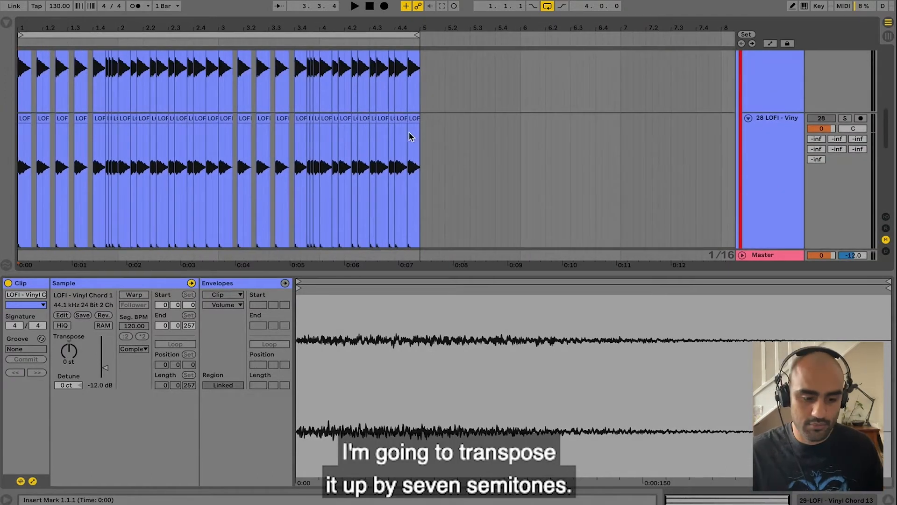
{"action": "key", "text": "ctrl+a"}
{"action": "key", "text": "Up"}
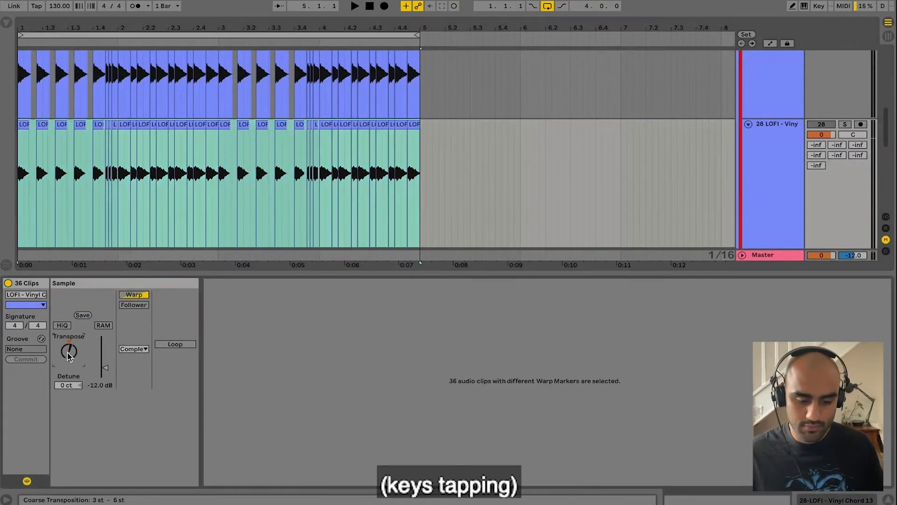
{"action": "key", "text": "ctrl+d"}
{"action": "key", "text": "Up"}
{"action": "key", "text": "Up"}
{"action": "key", "text": "Up"}
{"action": "key", "text": "Up"}
{"action": "key", "text": "Up"}
{"action": "key", "text": "Up"}
{"action": "key", "text": "Up"}
{"action": "key", "text": "Up"}
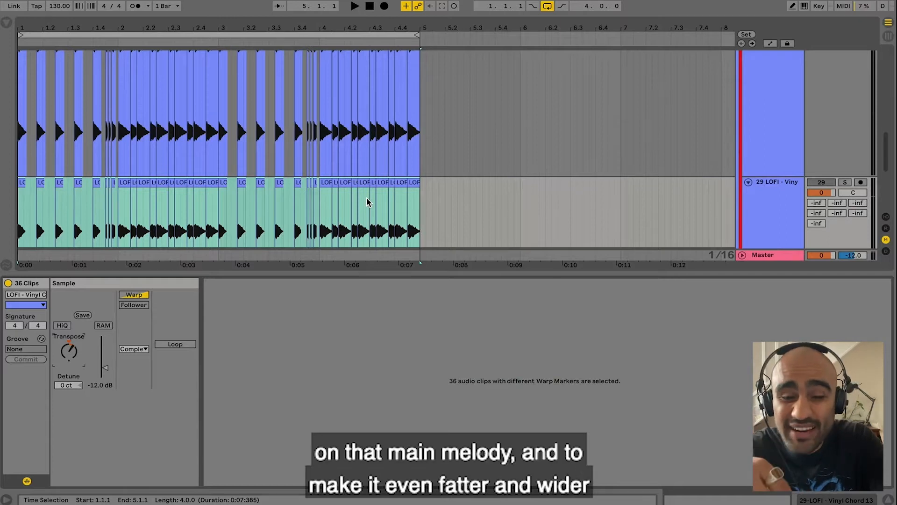
Pan the first melody copy hard left to 50L and the second copy hard right to 50R.
{"action": "scroll", "coordinate": [219, 110], "scroll_direction": "up", "scroll_amount": 3}
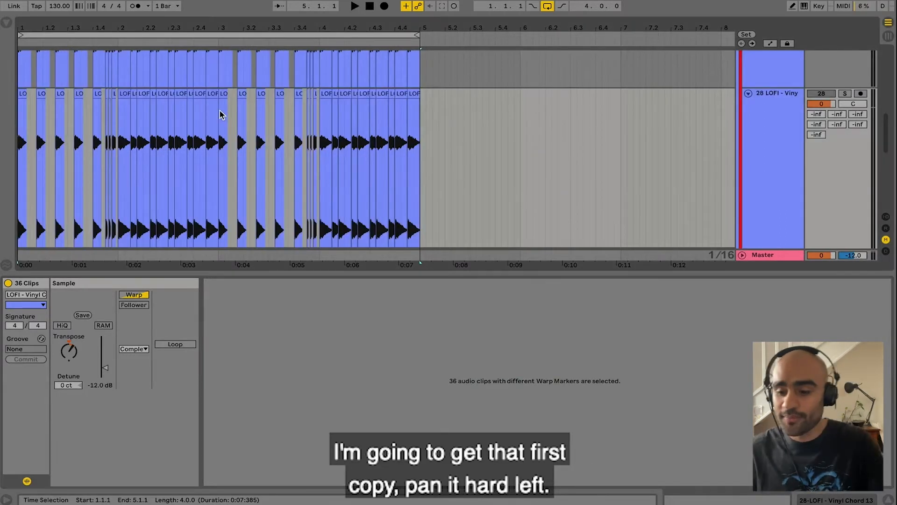
{"action": "scroll", "coordinate": [293, 130], "scroll_direction": "down", "scroll_amount": 3}
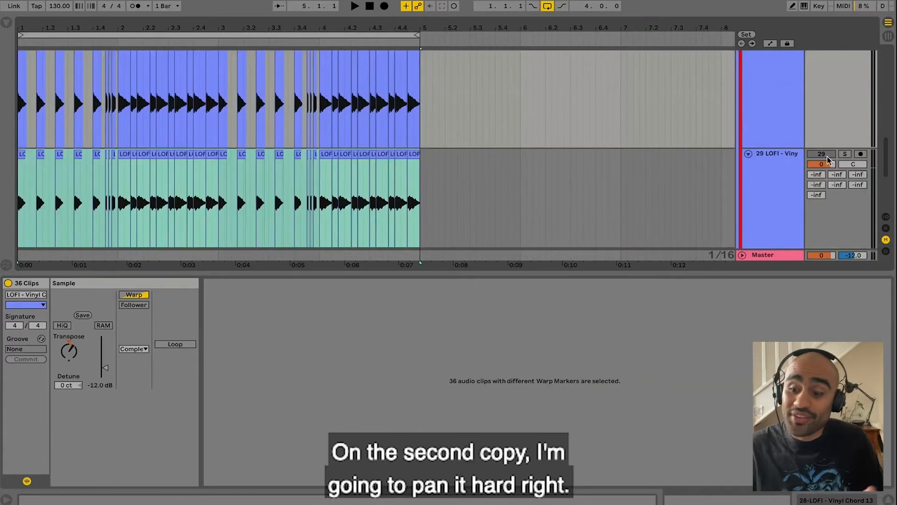
{"action": "left_click_drag", "start_coordinate": [850, 164], "coordinate": [850, 136]}
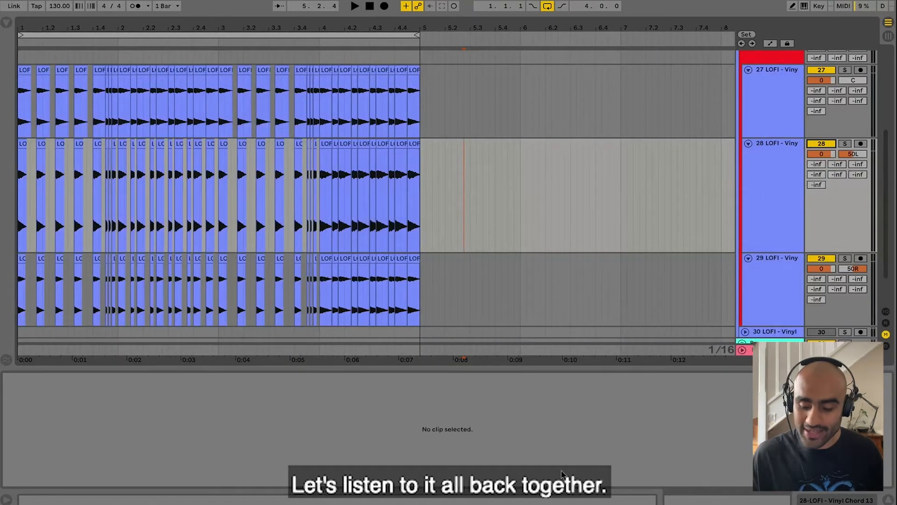
Play the melody loop from the start with both panned copies selected and toggle their track activators to compare.
{"action": "left_click", "coordinate": [775, 296], "text": "shift"}
{"action": "key", "text": "space"}
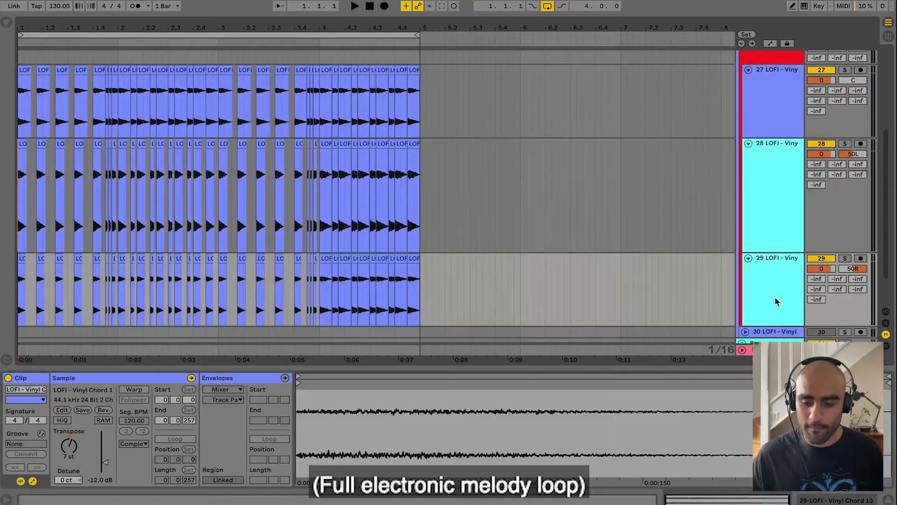
{"action": "left_click", "coordinate": [824, 260]}
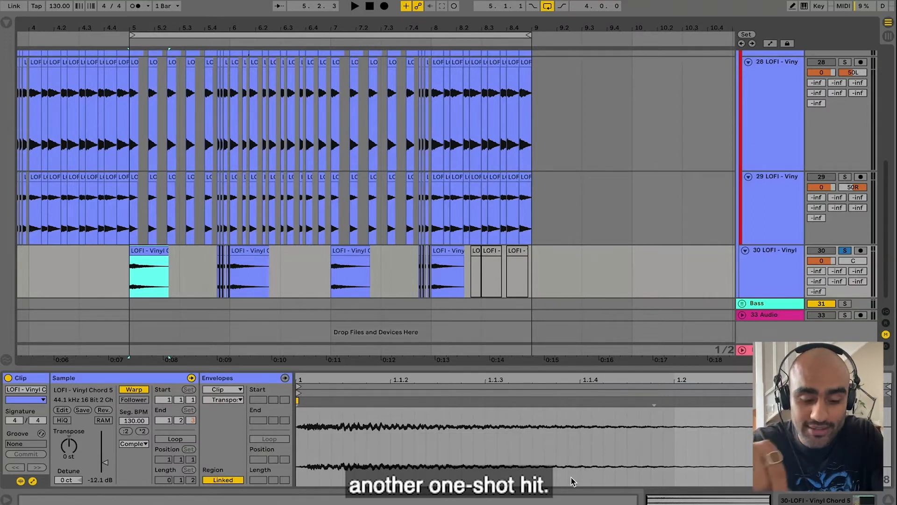
Listen to the sliced LOFI - Vinyl Chord 5 one-shots on the soloed track 30 within the bar 5 to 9 loop.
{"action": "key", "text": "space"}
{"action": "key", "text": "space"}
{"action": "key", "text": "super+l"}
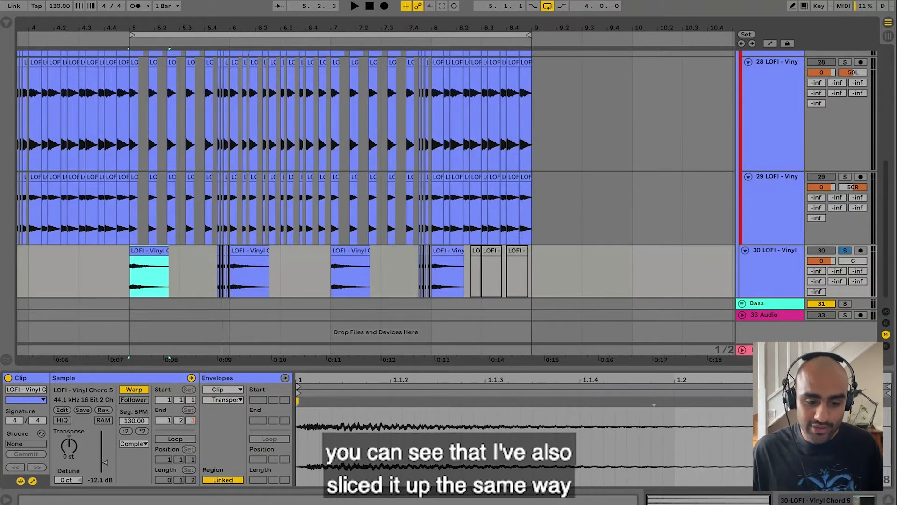
Unsolo track 30 and play its chord hits together with the main melody tracks from bar 5.
{"action": "mouse_move", "coordinate": [224, 27]}
{"action": "left_mouse_down"}
{"action": "mouse_move", "coordinate": [223, 84]}
{"action": "mouse_move", "coordinate": [224, 28]}
{"action": "left_mouse_up"}
{"action": "left_click", "coordinate": [123, 267]}
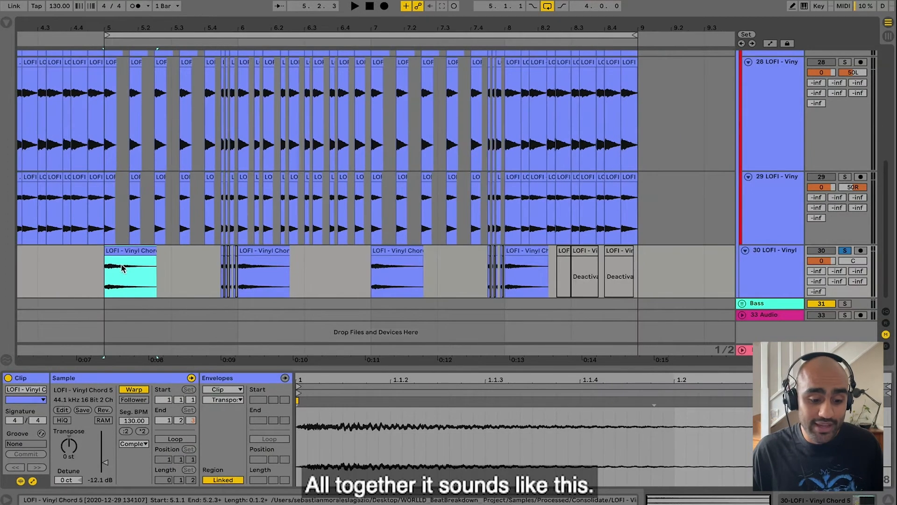
{"action": "left_click", "coordinate": [845, 250]}
{"action": "key", "text": "space"}
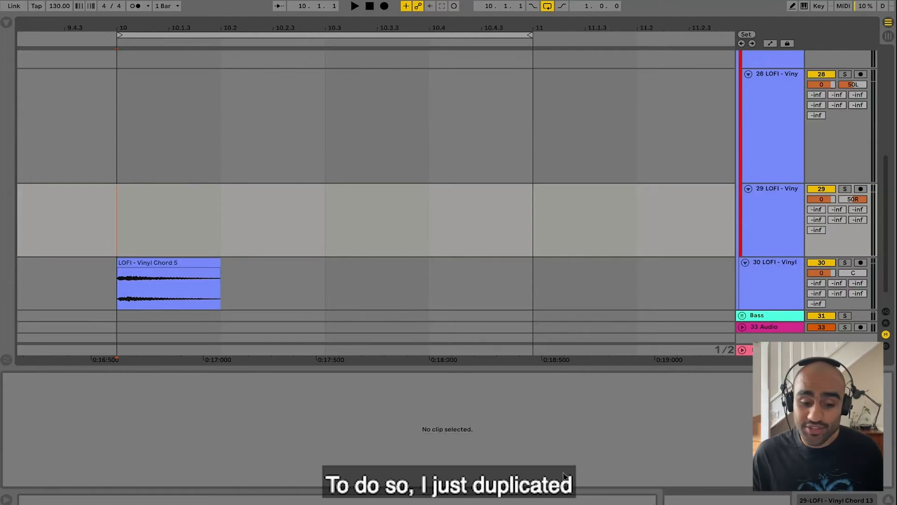
Restore the duplicated and sliced LOFI - Vinyl Chord 5 clips across bar 10 on track 30.
{"action": "key", "text": "ctrl+z"}
{"action": "key", "text": "ctrl+z"}
{"action": "key", "text": "ctrl+z"}
{"action": "key", "text": "ctrl+z"}
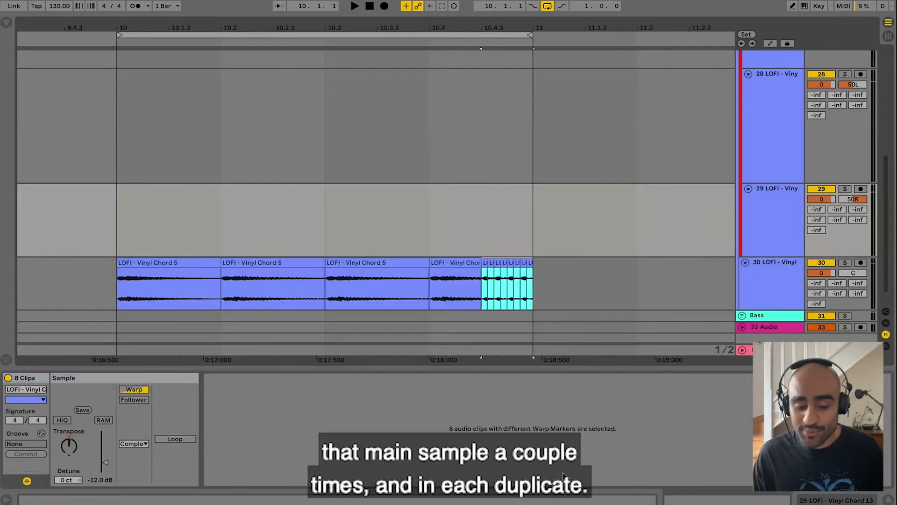
Check the transposition of each of the four main Vinyl Chord 5 clips in bar 10.
{"action": "left_click", "coordinate": [192, 262]}
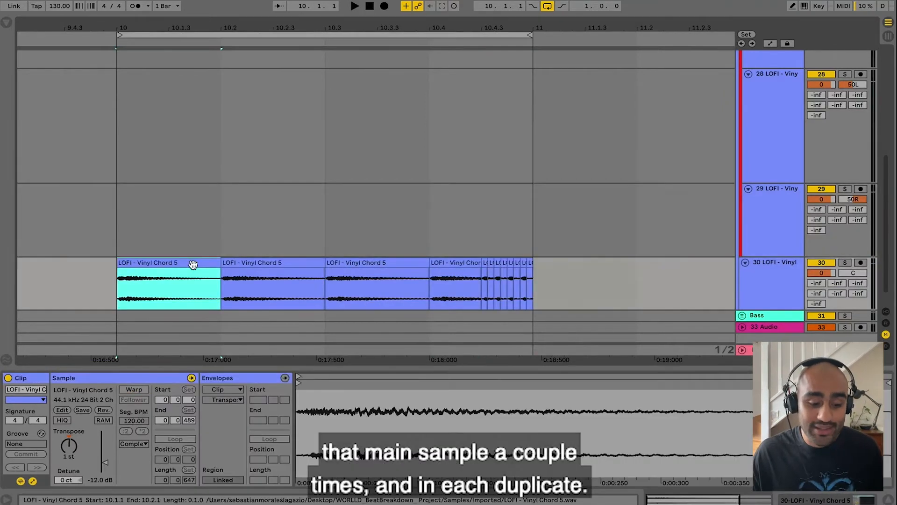
{"action": "left_click", "coordinate": [270, 263]}
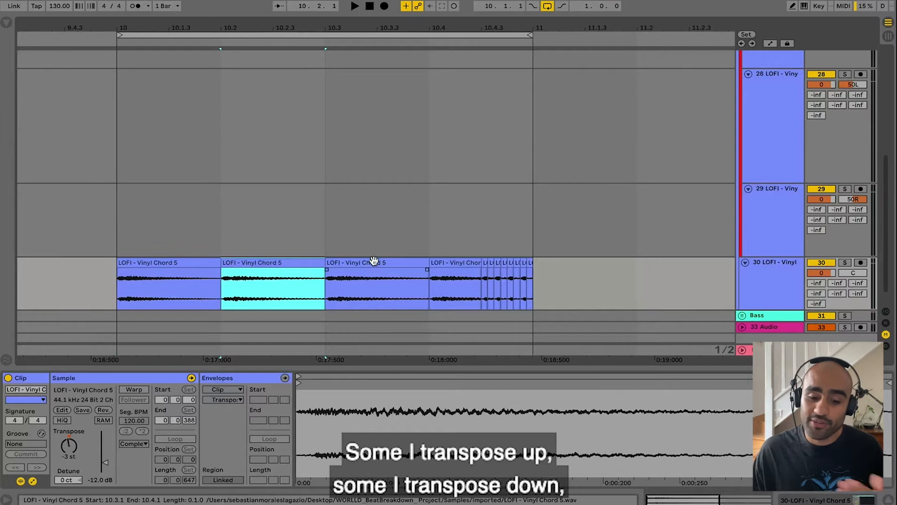
{"action": "left_click", "coordinate": [372, 262]}
{"action": "left_click", "coordinate": [462, 262]}
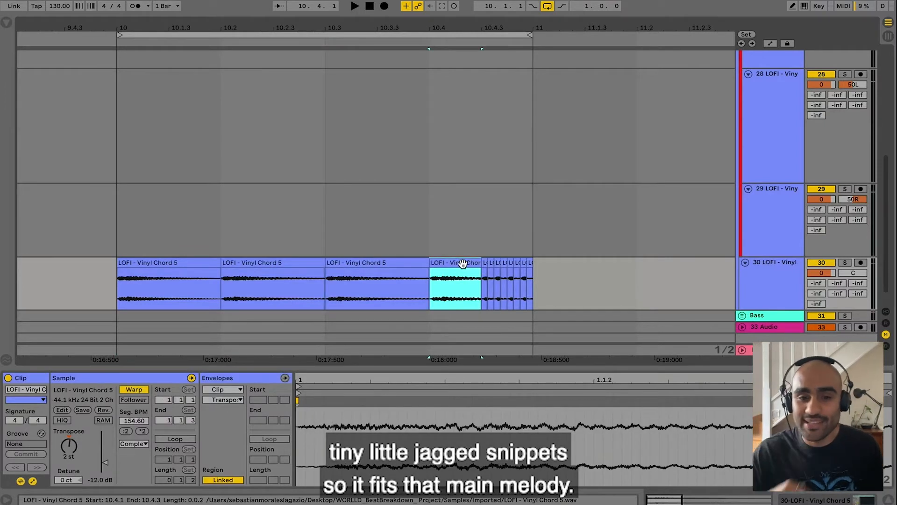
Play the chopped chord pattern from the start of bar 10 and stop playback.
{"action": "left_click", "coordinate": [118, 263]}
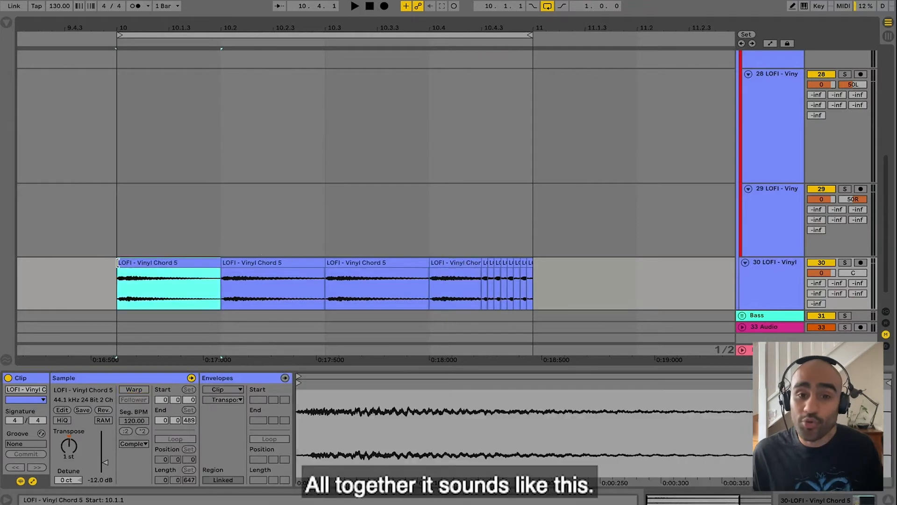
{"action": "key", "text": "space"}
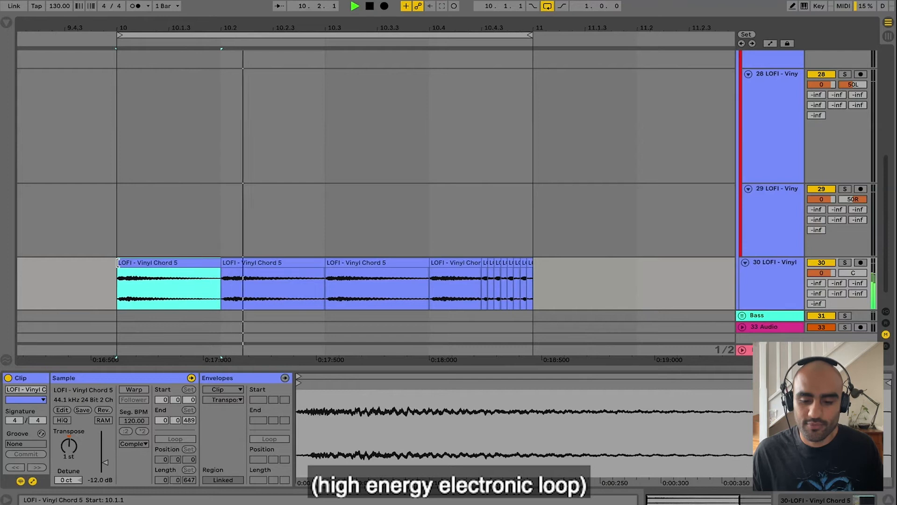
{"action": "key", "text": "space"}
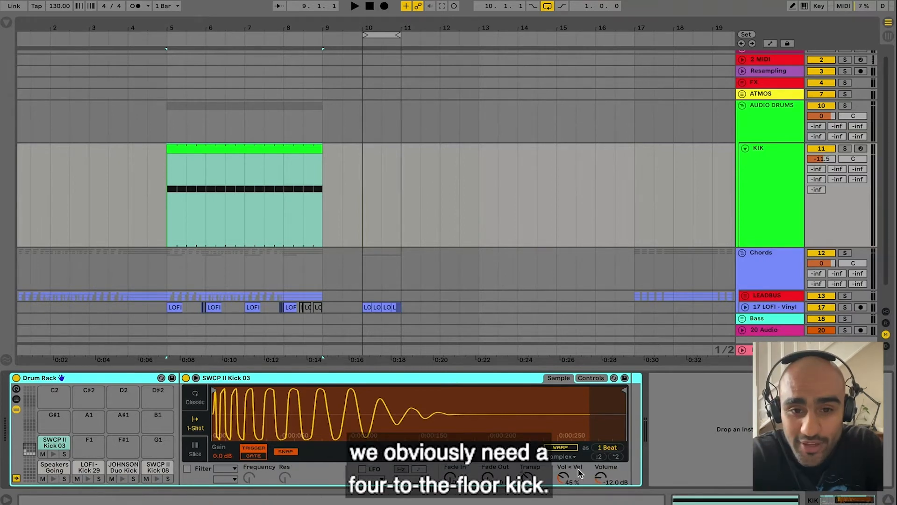
Select the SWCP II Kick 03 pad in the KIK drum rack and open the kick clip's notes at bar 5.
{"action": "left_click", "coordinate": [54, 438]}
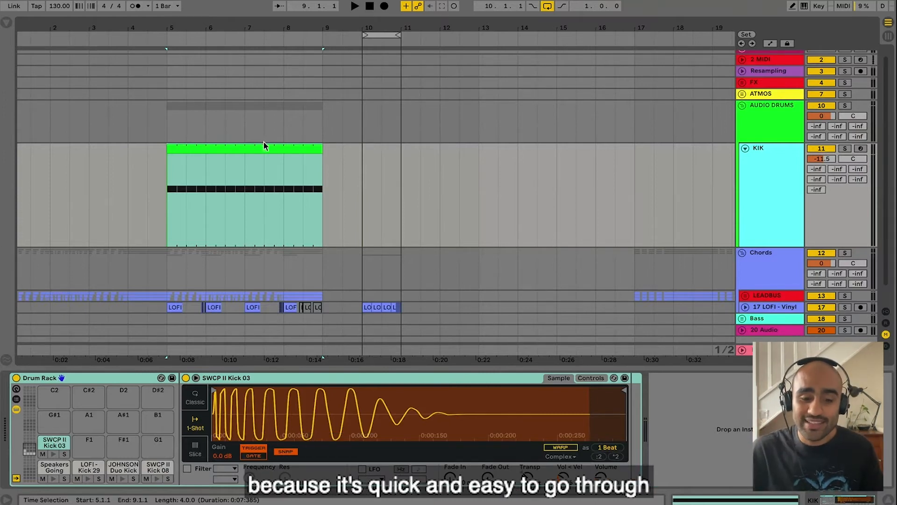
{"action": "left_click", "coordinate": [243, 145]}
{"action": "double_click", "coordinate": [243, 145]}
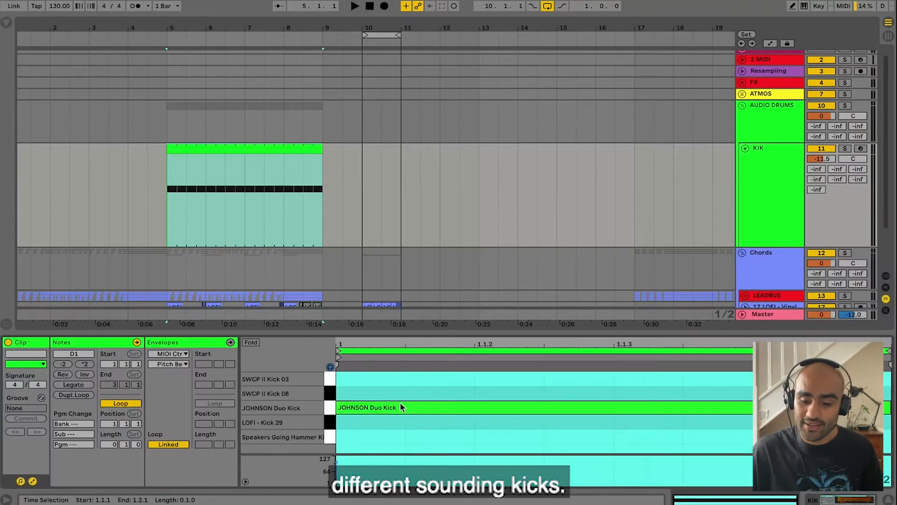
Audition the rack's kicks by moving the kick note through the sample rows to Speakers Going Hammer Kick.
{"action": "left_click", "coordinate": [400, 408]}
{"action": "key", "text": "Up"}
{"action": "key", "text": "Up"}
{"action": "key", "text": "Down"}
{"action": "key", "text": "Down"}
{"action": "key", "text": "Down"}
{"action": "key", "text": "Down"}
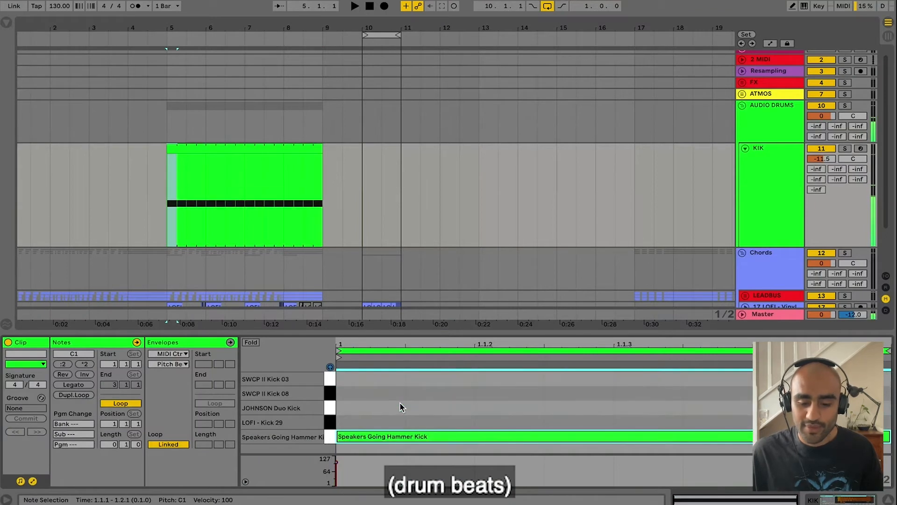
Move the kick note up to SWCP II Kick 03, step through the other kicks, settle on JOHNSON Duo Kick and play it.
{"action": "key", "text": "Up"}
{"action": "left_click_drag", "start_coordinate": [388, 420], "coordinate": [386, 380]}
{"action": "key", "text": "Down"}
{"action": "key", "text": "Down"}
{"action": "key", "text": "Down"}
{"action": "key", "text": "Down"}
{"action": "key", "text": "Up"}
{"action": "key", "text": "Up"}
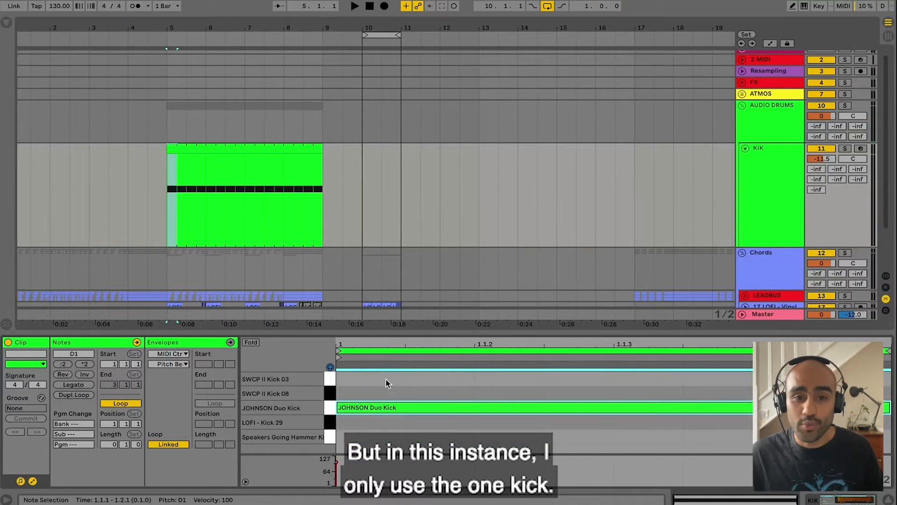
{"action": "left_click", "coordinate": [386, 379]}
{"action": "key", "text": "space"}
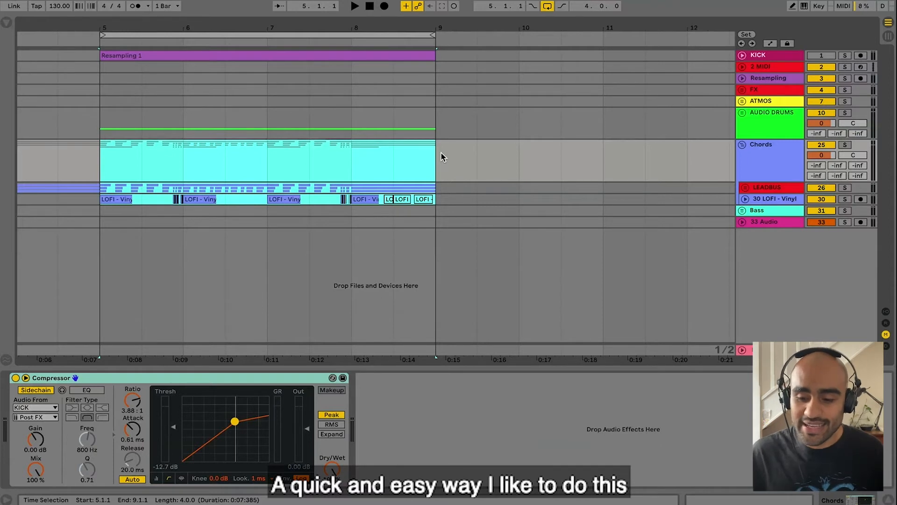
Look through the LEADBUS and track 30 devices and show the Chords group's sidechain Compressor.
{"action": "left_click", "coordinate": [767, 187]}
{"action": "left_click", "coordinate": [773, 198]}
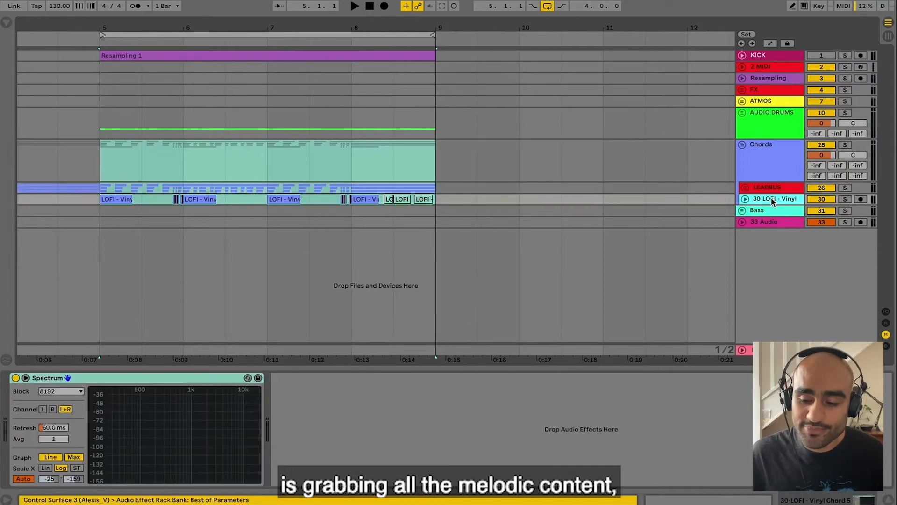
{"action": "left_click", "coordinate": [770, 170]}
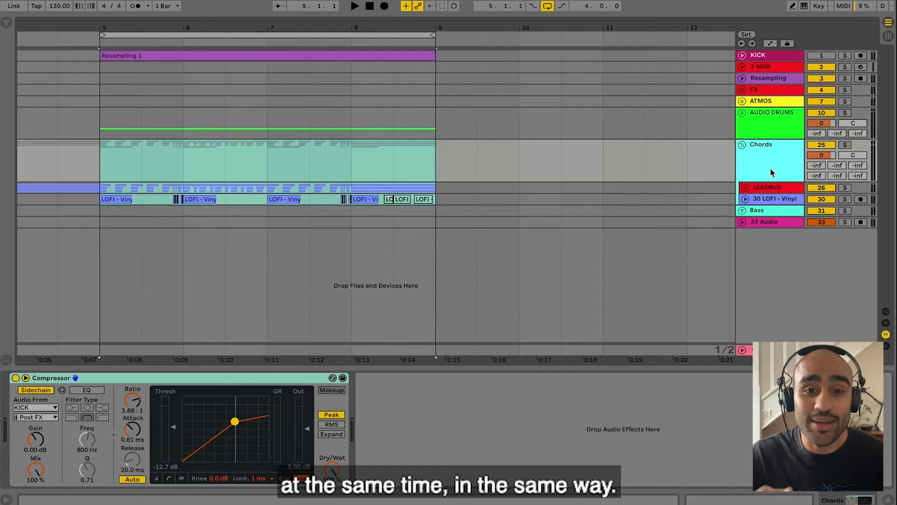
Compare the Chords group with its sidechain Compressor bypassed and switched back on during playback.
{"action": "left_click", "coordinate": [16, 378]}
{"action": "key", "text": "space"}
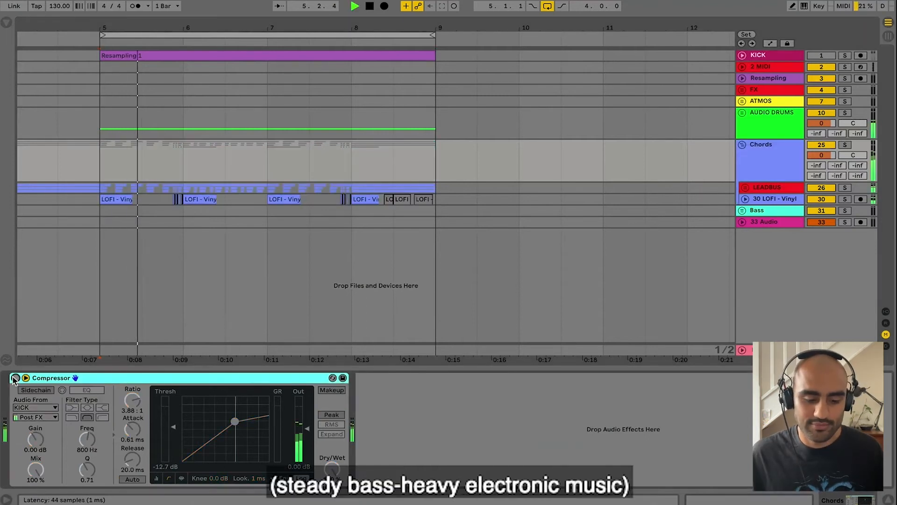
{"action": "left_click", "coordinate": [15, 378]}
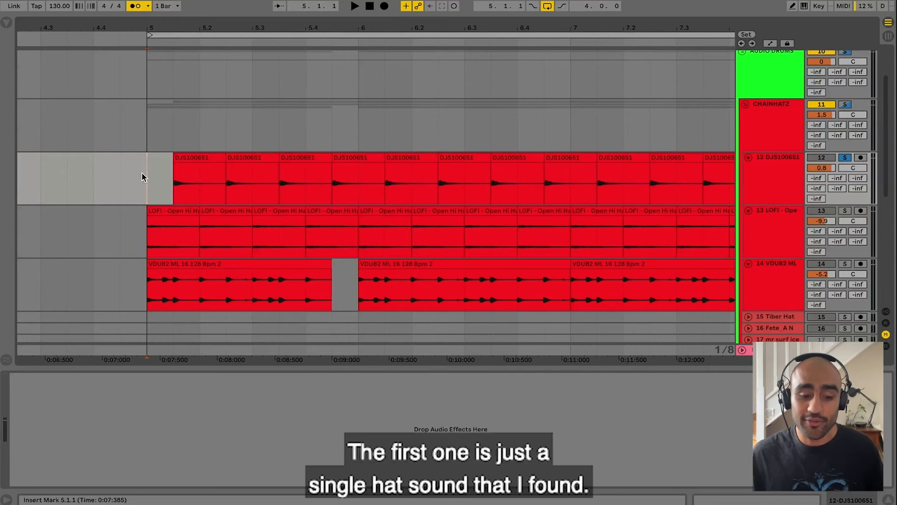
Play the first single DJS100651 hat hit on track 12, and the track's repeated hat pattern from 5.1.1.
{"action": "left_click", "coordinate": [178, 160]}
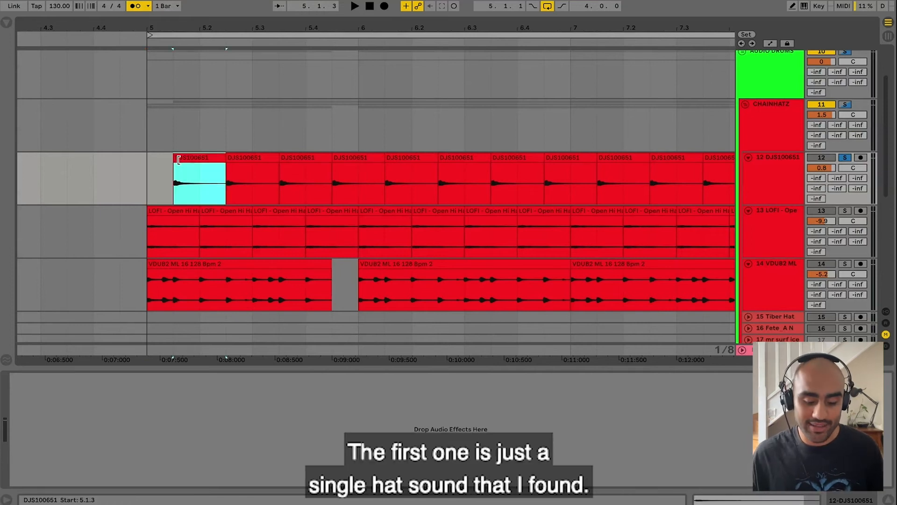
{"action": "left_click", "coordinate": [178, 160]}
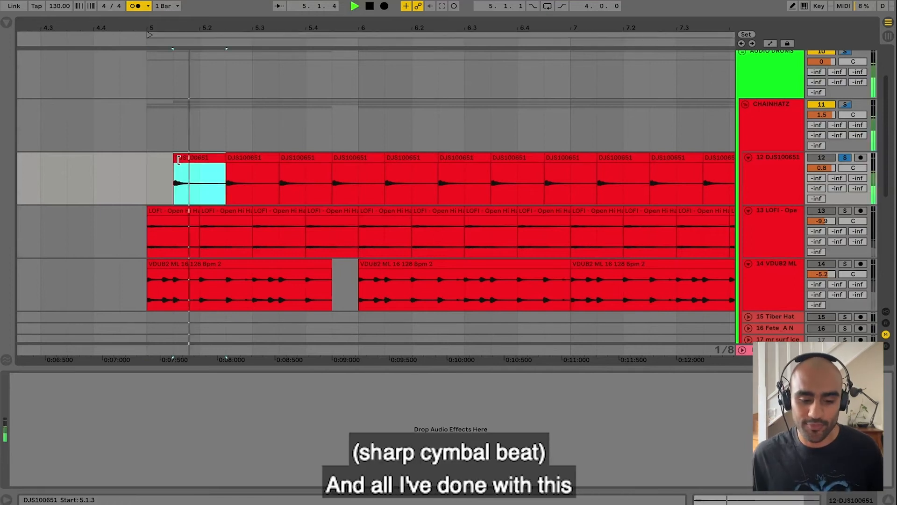
{"action": "left_click", "coordinate": [145, 180]}
{"action": "key", "text": "space"}
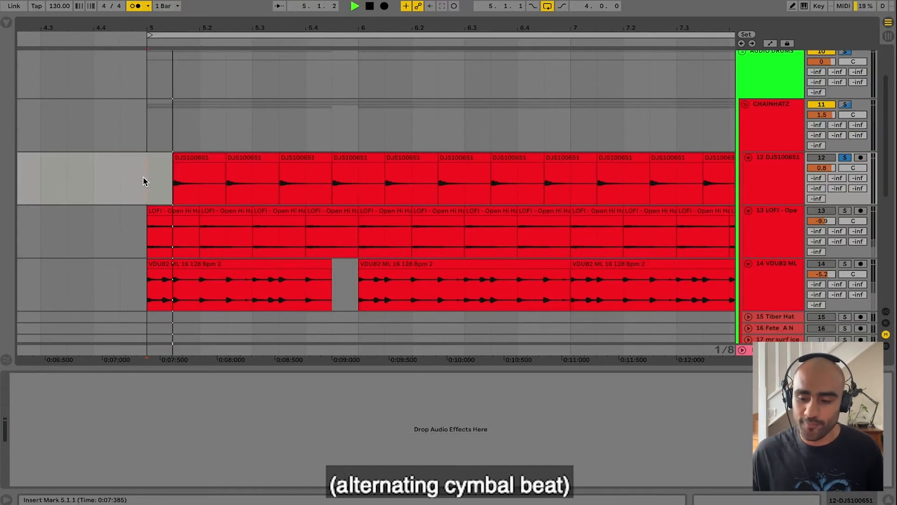
Solo the LOFI open hi-hat on track 13 and play its on-beat pattern from bar 5.
{"action": "left_click", "coordinate": [846, 211]}
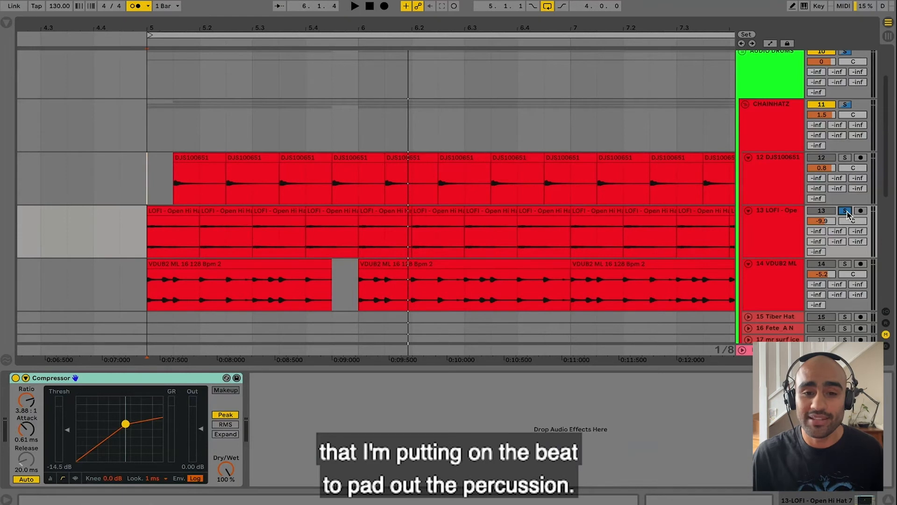
{"action": "key", "text": "space"}
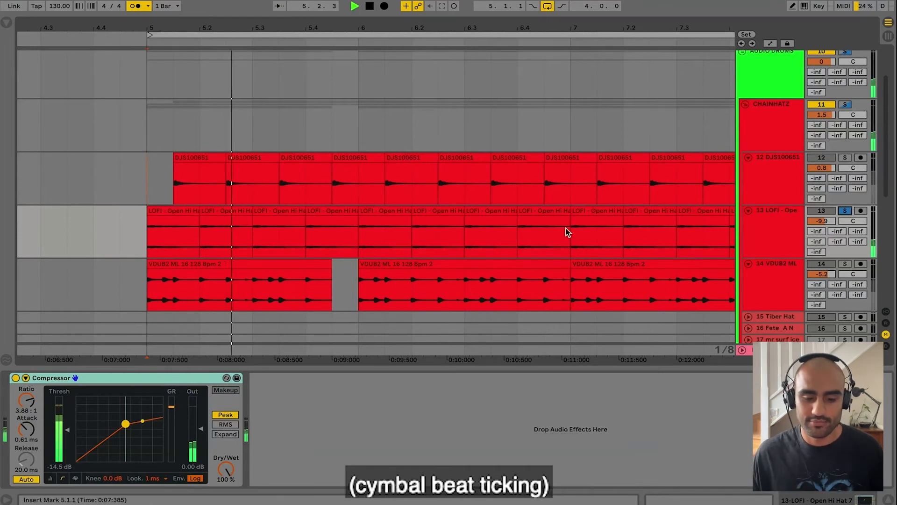
{"action": "key", "text": "space"}
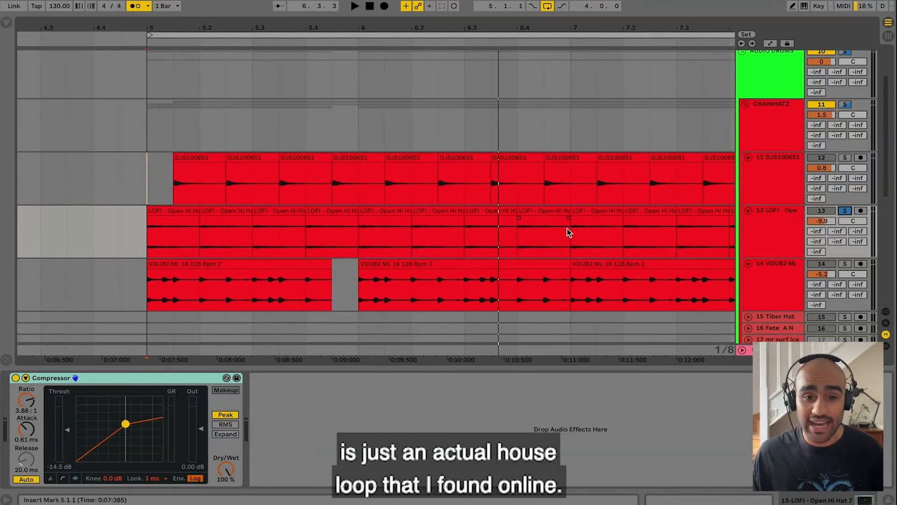
Play the VDUB2 house loop on track 14 in solo, and solo the whole CHAINHATZ group to hear its loops together.
{"action": "left_click", "coordinate": [844, 264]}
{"action": "key", "text": "space"}
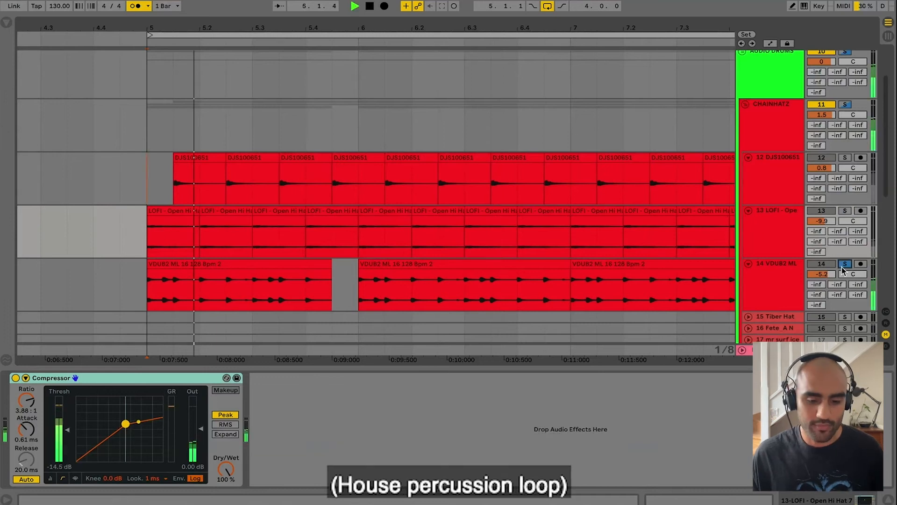
{"action": "left_click", "coordinate": [845, 105]}
{"action": "key", "text": "space"}
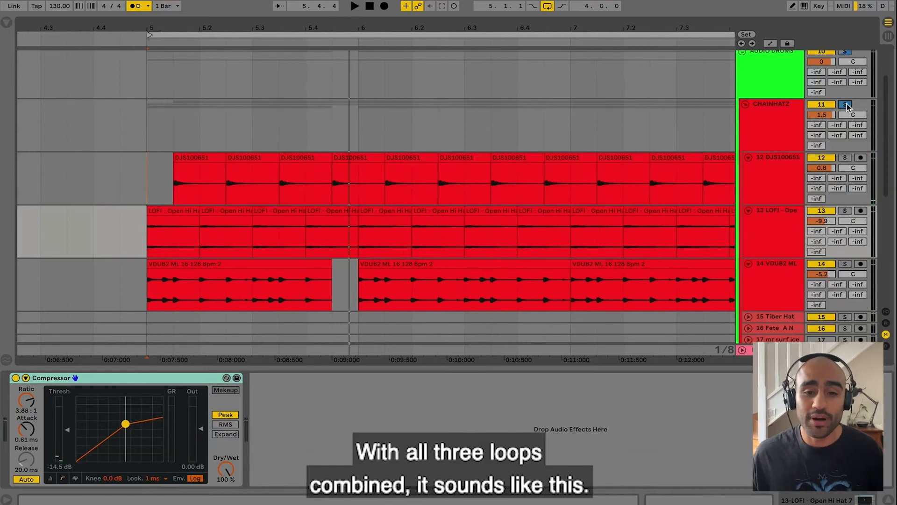
{"action": "key", "text": "space"}
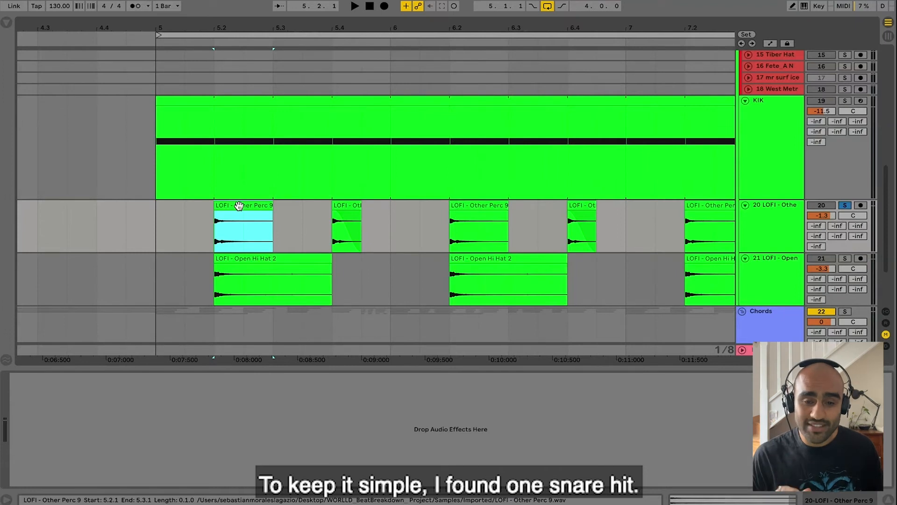
Play the first LOFI Other Perc 9 snare hit on track 20.
{"action": "key", "text": "space"}
{"action": "key", "text": "space"}
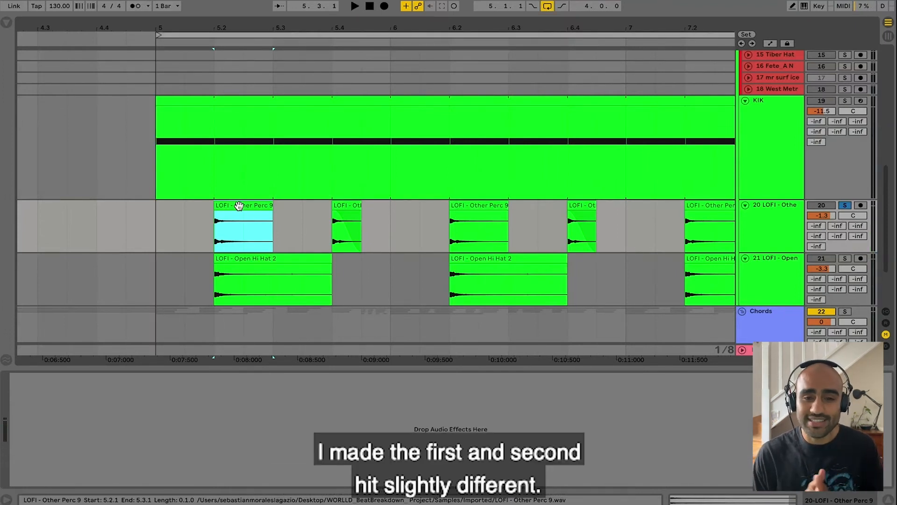
Select the span up to the end of the first snare hit and redraw the fade-out across the shortened second hit at 5.4.
{"action": "left_click_drag", "start_coordinate": [158, 226], "coordinate": [287, 229]}
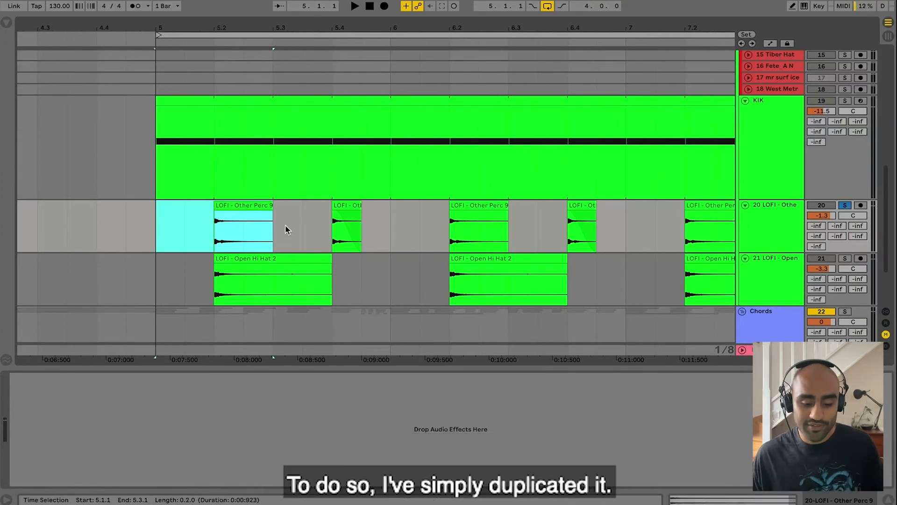
{"action": "left_click", "coordinate": [285, 225]}
{"action": "left_click_drag", "start_coordinate": [363, 225], "coordinate": [390, 226]}
{"action": "left_click", "coordinate": [358, 211]}
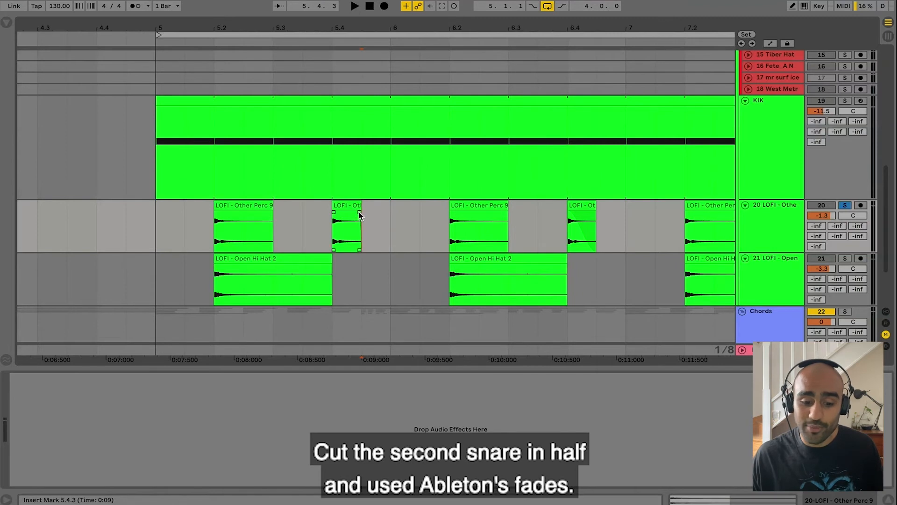
Play the two-hit snare pattern on track 20 from 5.1.1 and return to bar 5 on track 21.
{"action": "left_click", "coordinate": [164, 226]}
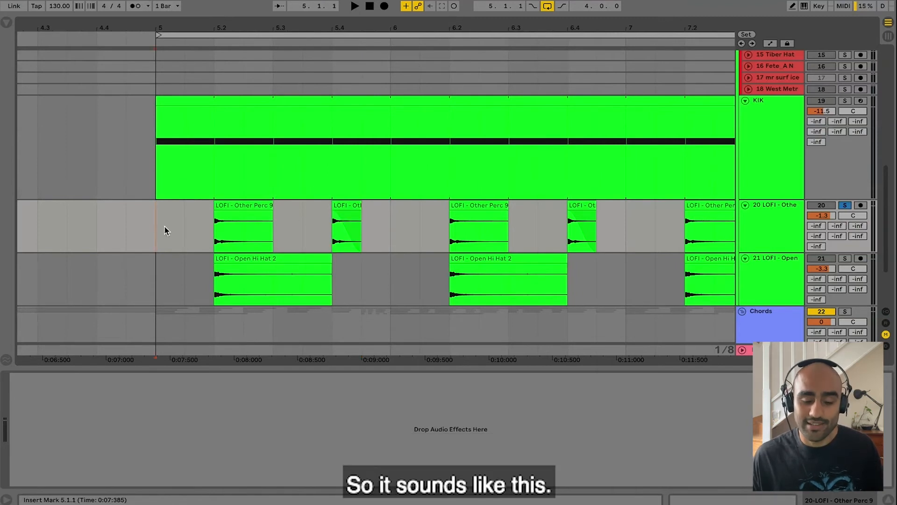
{"action": "key", "text": "space"}
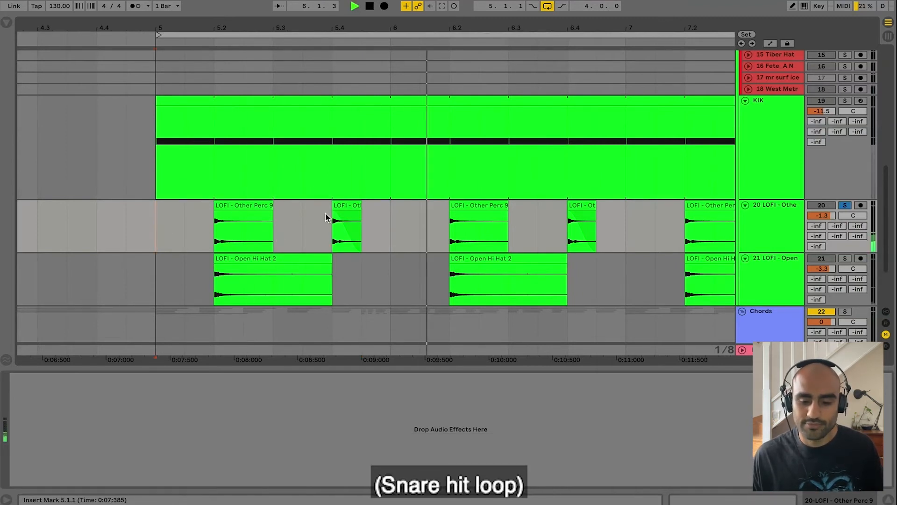
{"action": "left_click", "coordinate": [156, 276]}
{"action": "key", "text": "space"}
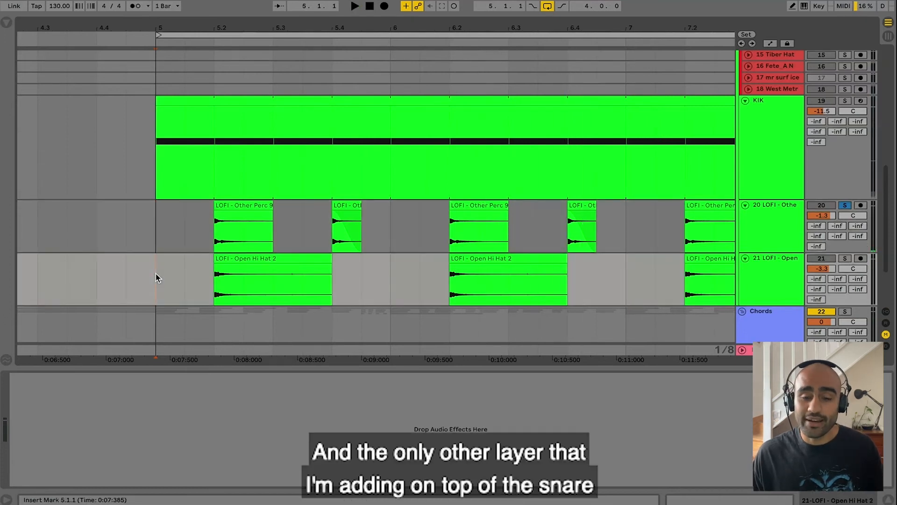
Play the LOFI Open Hi Hat 2 layer on track 21 that doubles the first snare hit.
{"action": "left_click", "coordinate": [208, 291]}
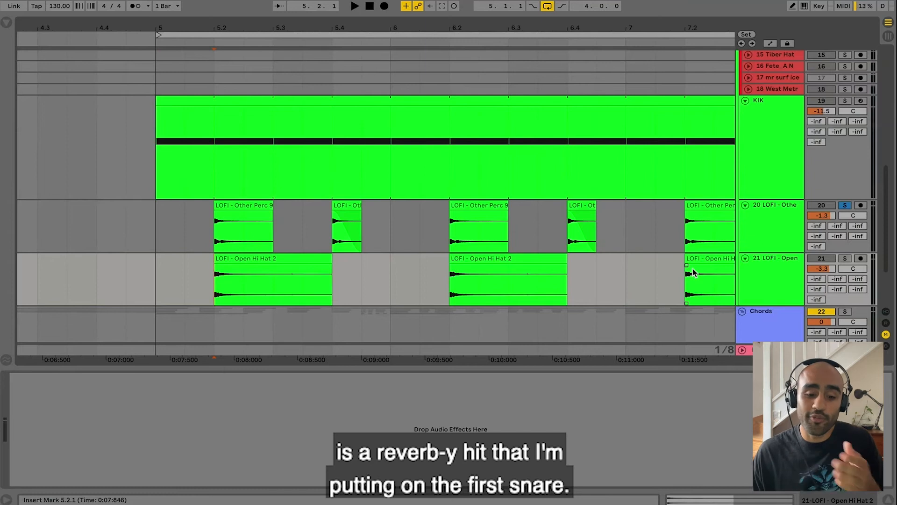
{"action": "left_click", "coordinate": [318, 259]}
{"action": "key", "text": "space"}
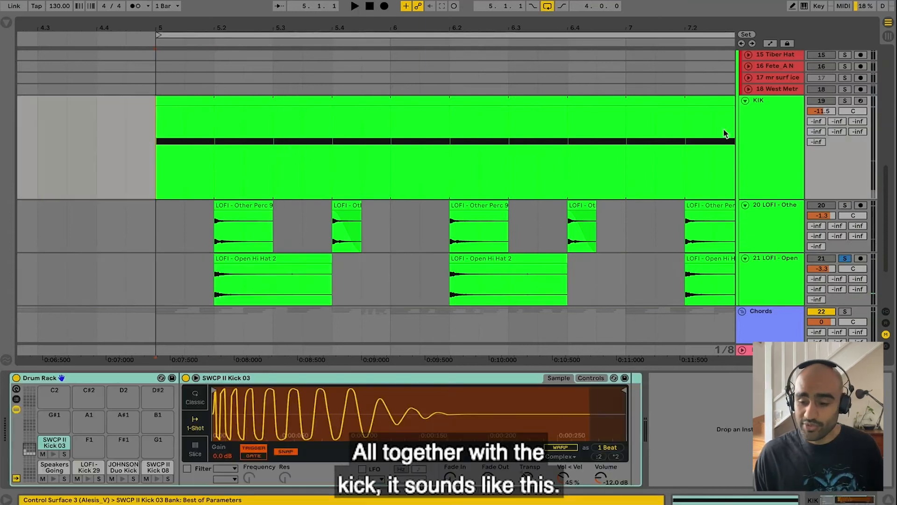
Solo the KIK track together with snare layers 20 and 21 and play them.
{"action": "left_click", "coordinate": [771, 140]}
{"action": "left_click", "coordinate": [778, 276], "text": "shift"}
{"action": "left_click", "coordinate": [845, 205]}
{"action": "key", "text": "space"}
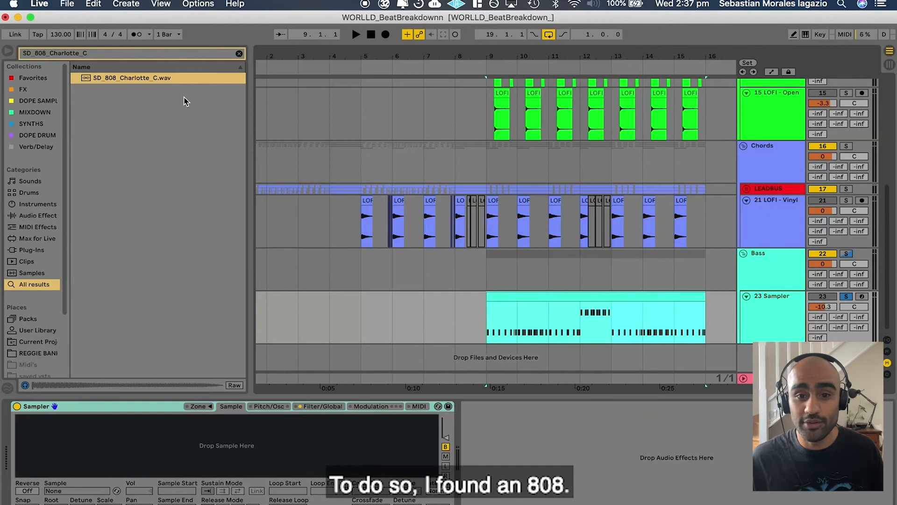
Preview SD_808_Charlotte_C.wav, load it into the Bass group's Sampler and select the bass part from bar 9 to 16.
{"action": "left_click", "coordinate": [137, 79]}
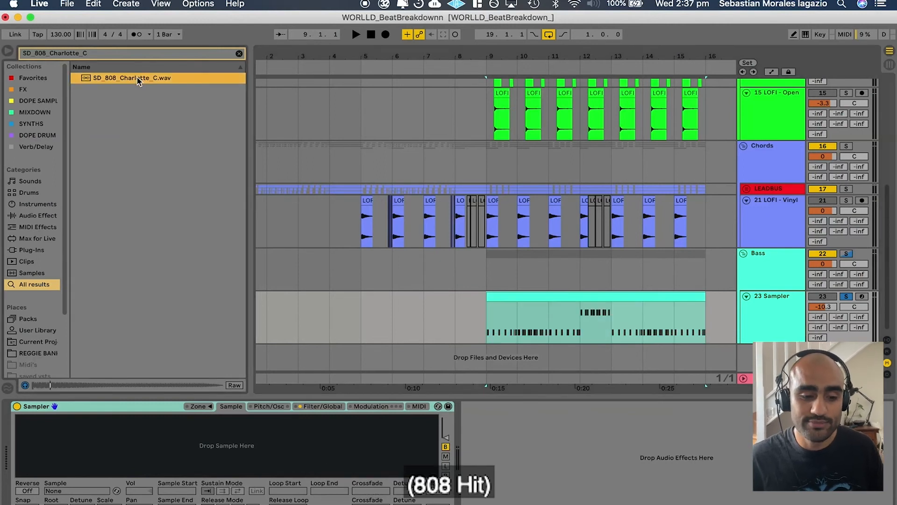
{"action": "left_click_drag", "start_coordinate": [139, 80], "coordinate": [175, 437]}
{"action": "left_click_drag", "start_coordinate": [486, 333], "coordinate": [728, 319]}
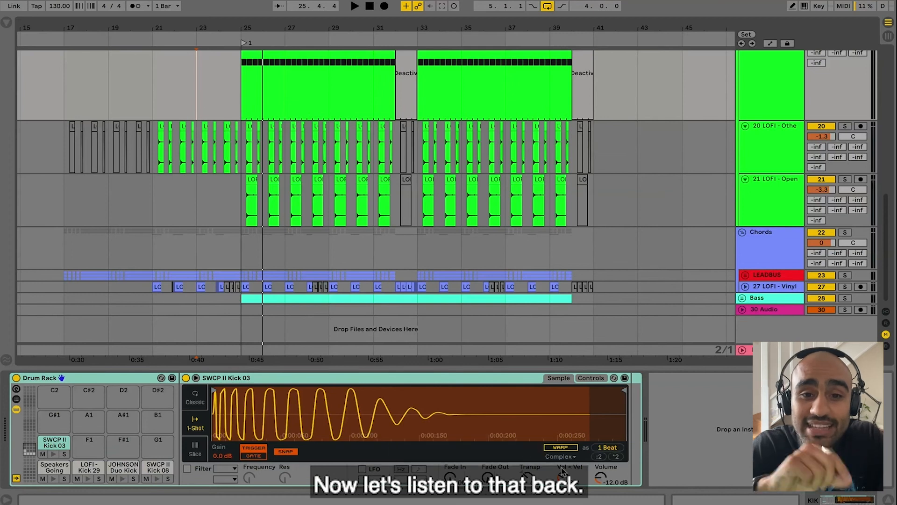
Play back the full arrangement with the bass from bar 23.
{"action": "key", "text": "space"}
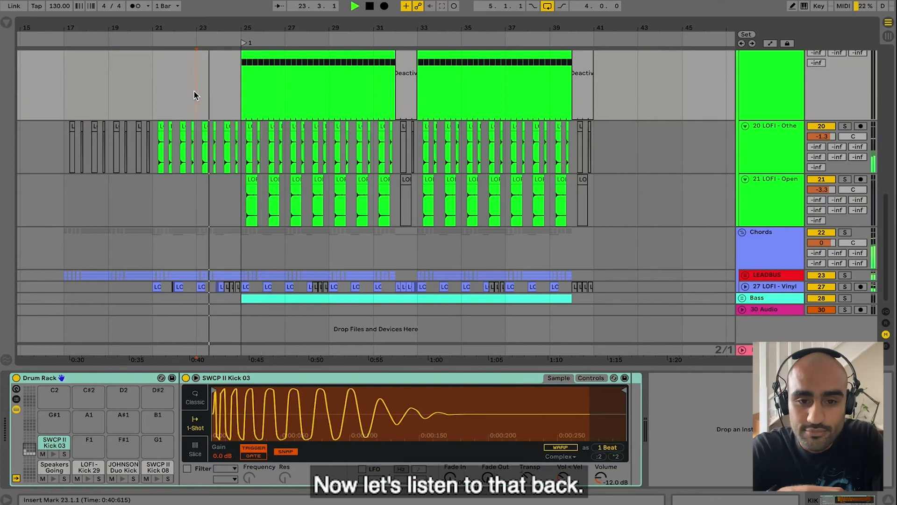